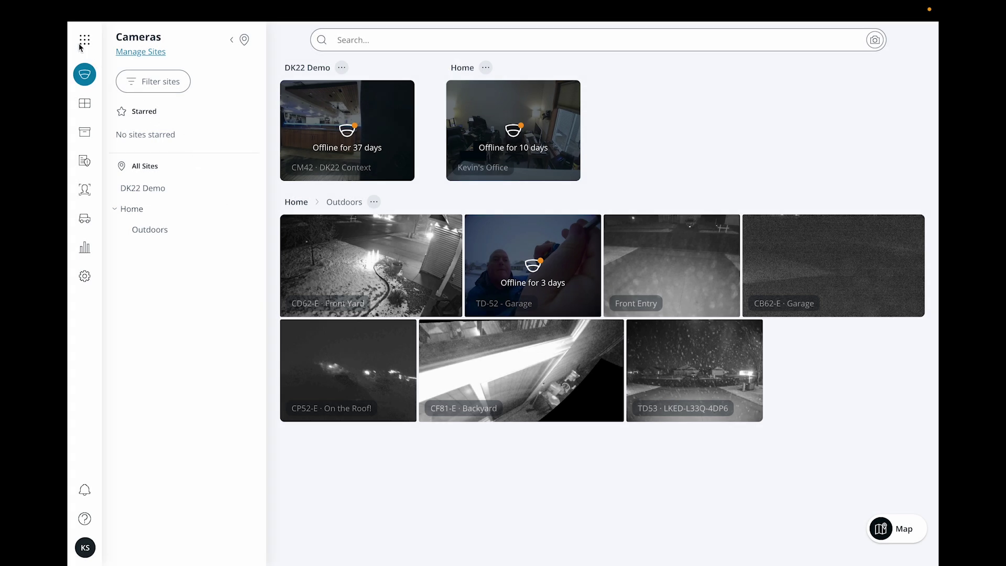
Go to Access Control Schedules and start a new door schedule
{"action": "left_click", "coordinate": [84, 41]}
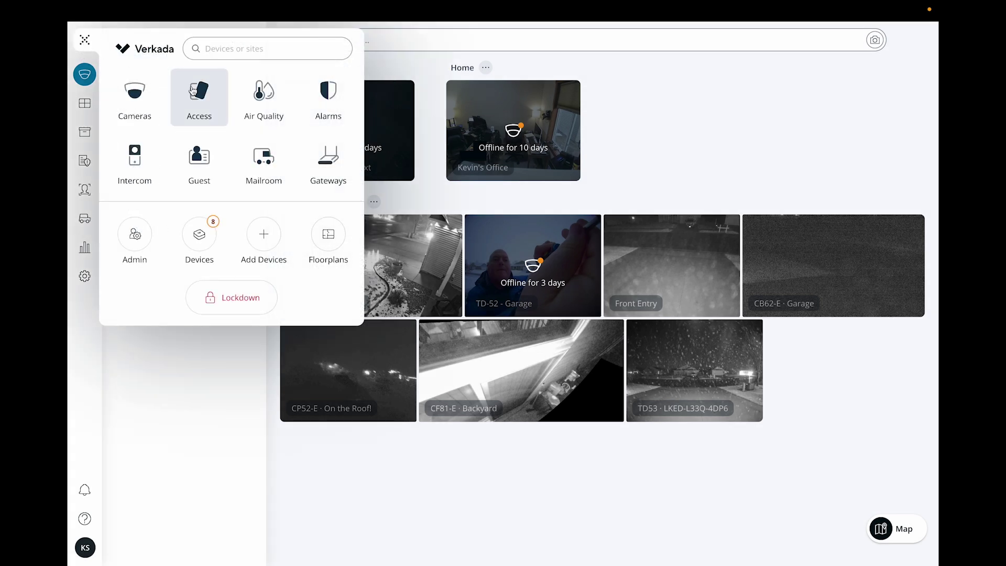
{"action": "left_click", "coordinate": [193, 90]}
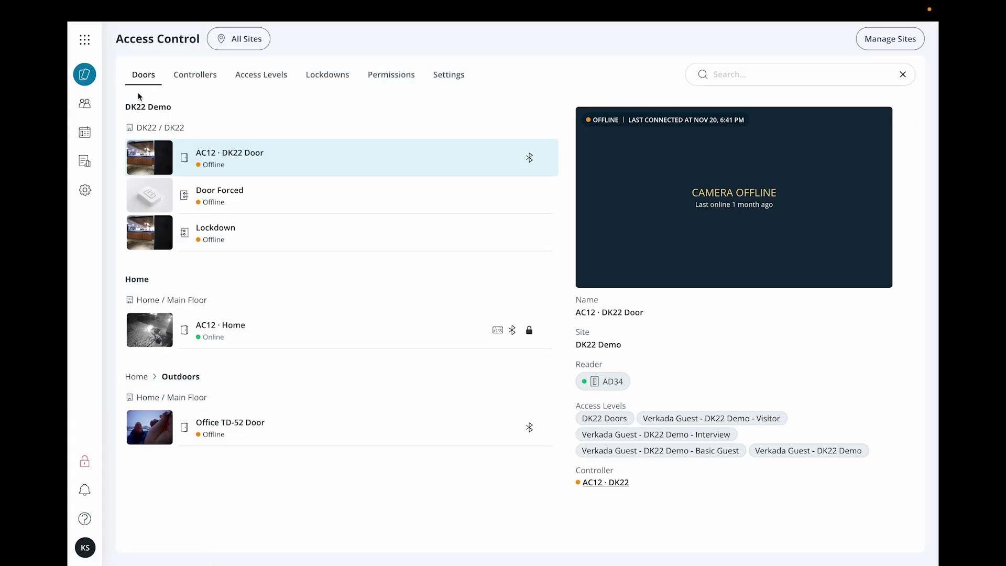
{"action": "left_click", "coordinate": [84, 132]}
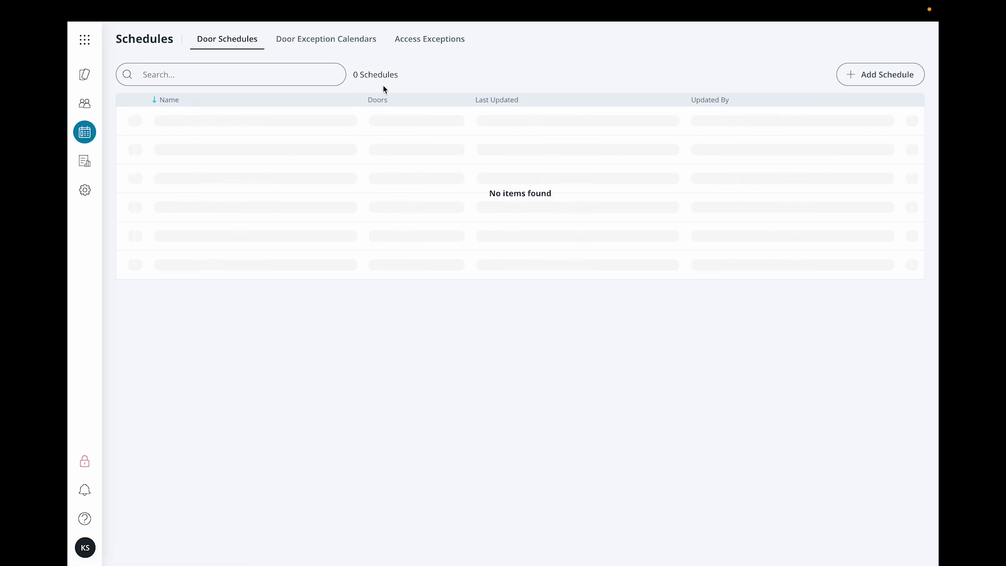
{"action": "left_click", "coordinate": [870, 76]}
Name the schedule 'Demo Schedule' and apply it to the AC12 · DK22 Door
{"action": "left_click", "coordinate": [198, 98]}
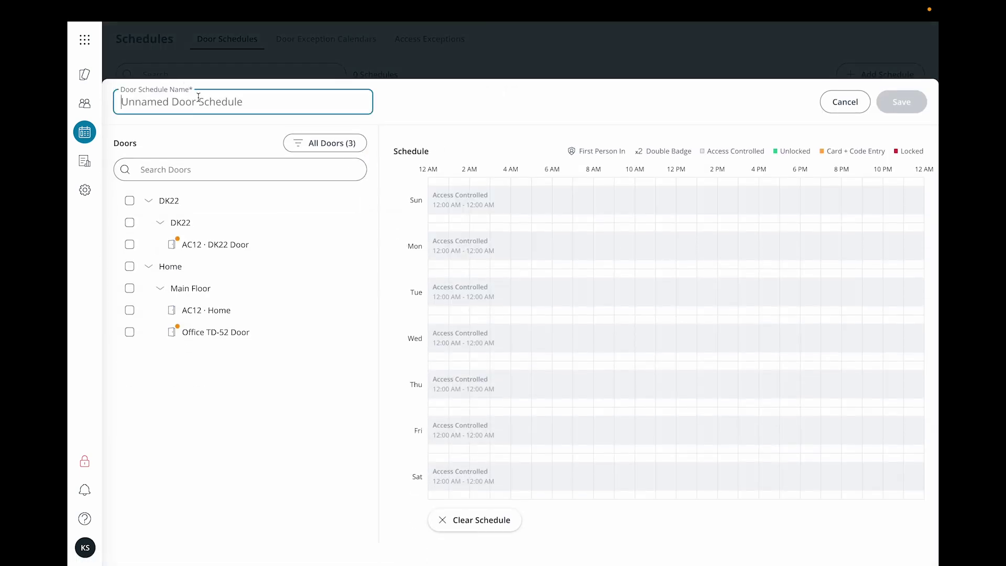
{"action": "type", "text": "Demo Schedule"}
{"action": "left_click", "coordinate": [130, 201]}
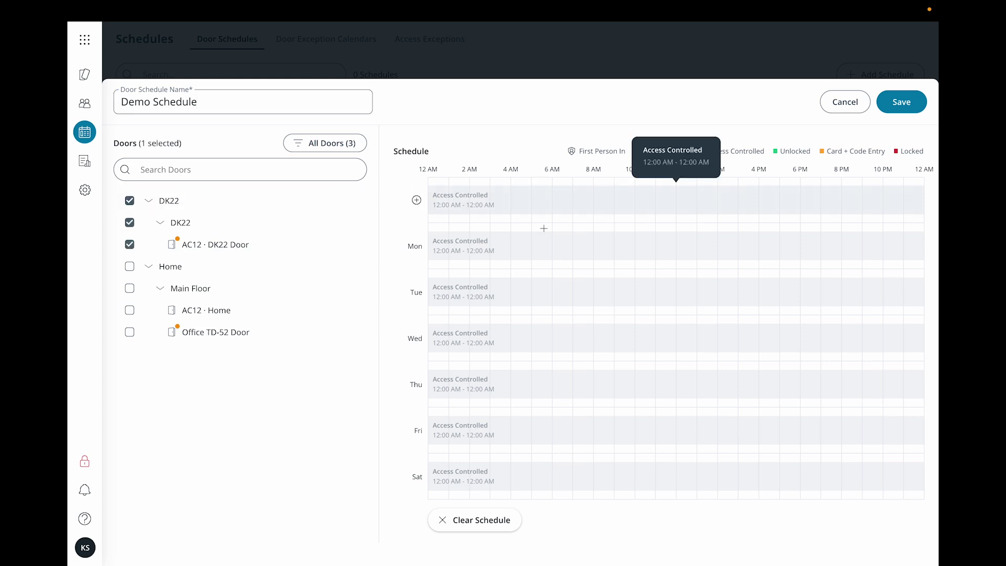
Set Monday's time block door status to Unlocked
{"action": "left_click", "coordinate": [557, 253]}
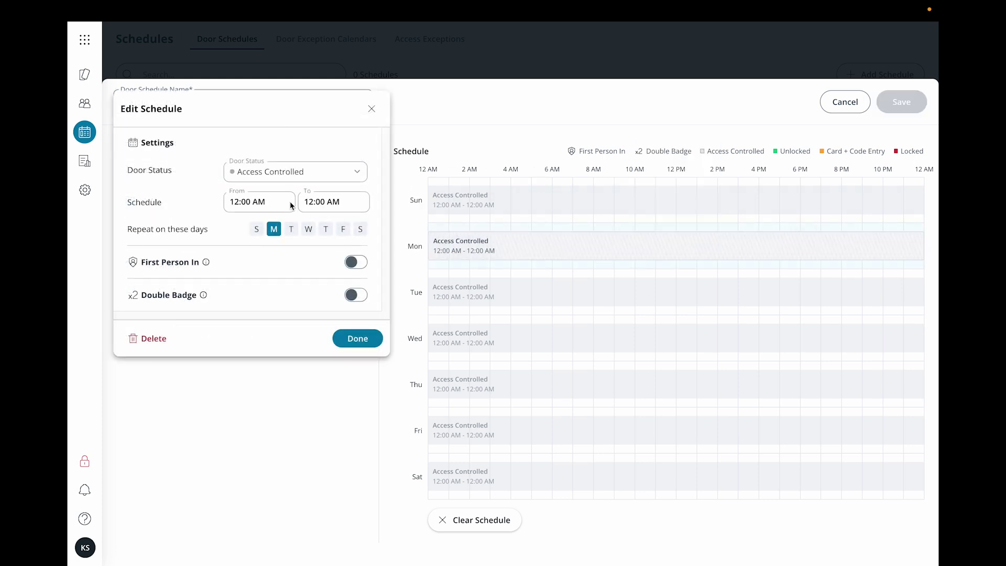
{"action": "left_click", "coordinate": [293, 174]}
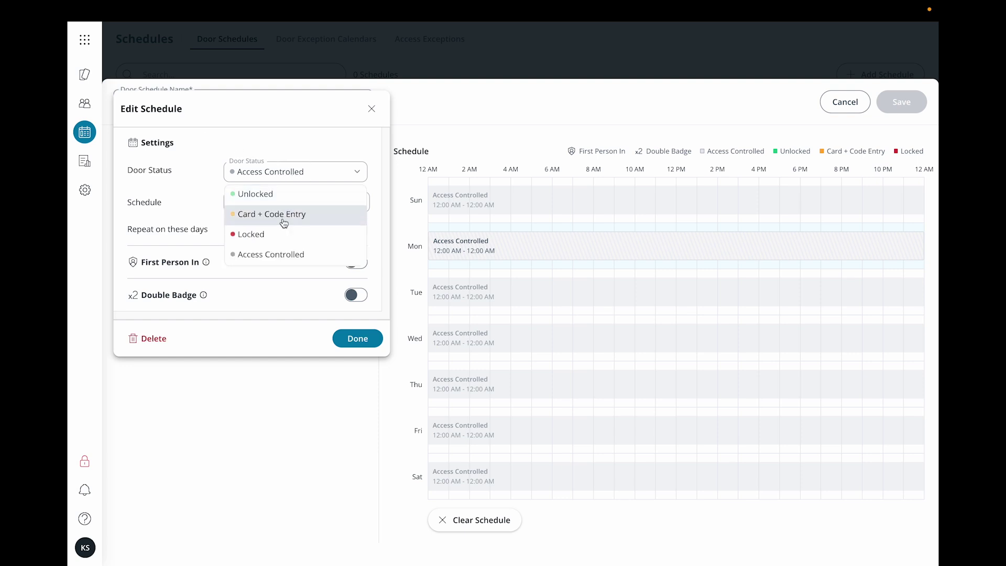
{"action": "left_click", "coordinate": [163, 204]}
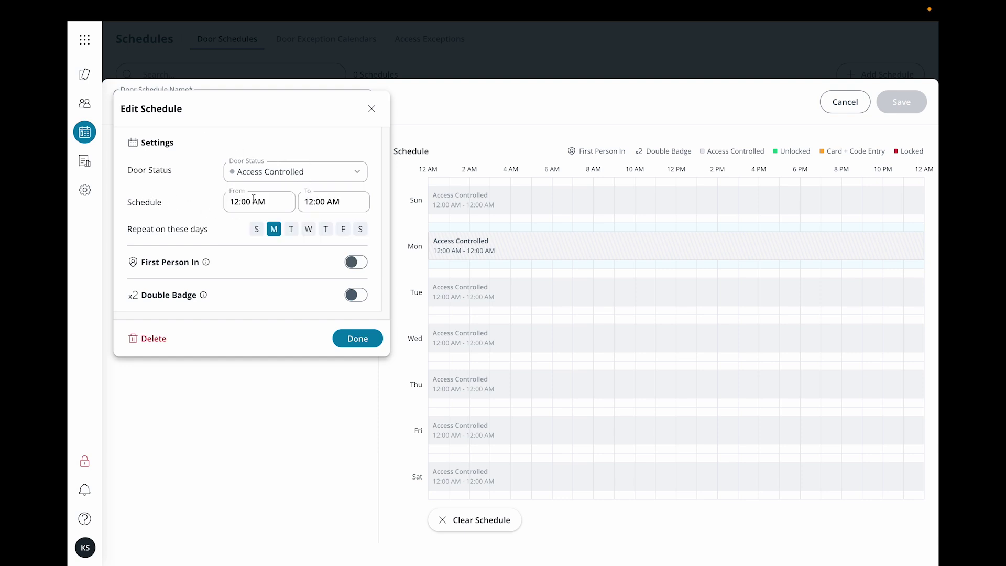
{"action": "left_click", "coordinate": [258, 204]}
{"action": "left_click", "coordinate": [278, 177]}
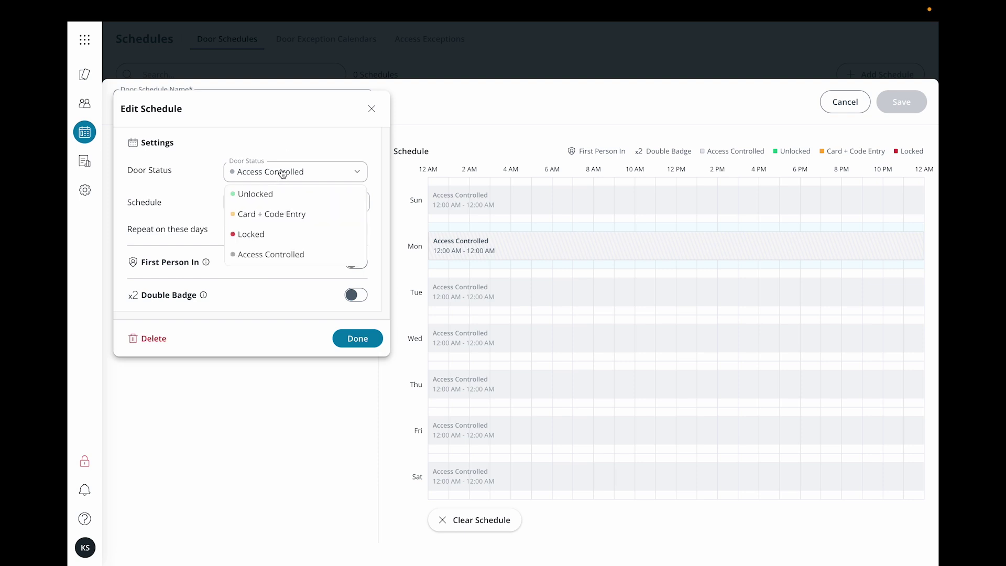
{"action": "left_click", "coordinate": [272, 194]}
Make the unlocked period run from 09:00 AM to 05:00 PM
{"action": "left_click", "coordinate": [270, 205]}
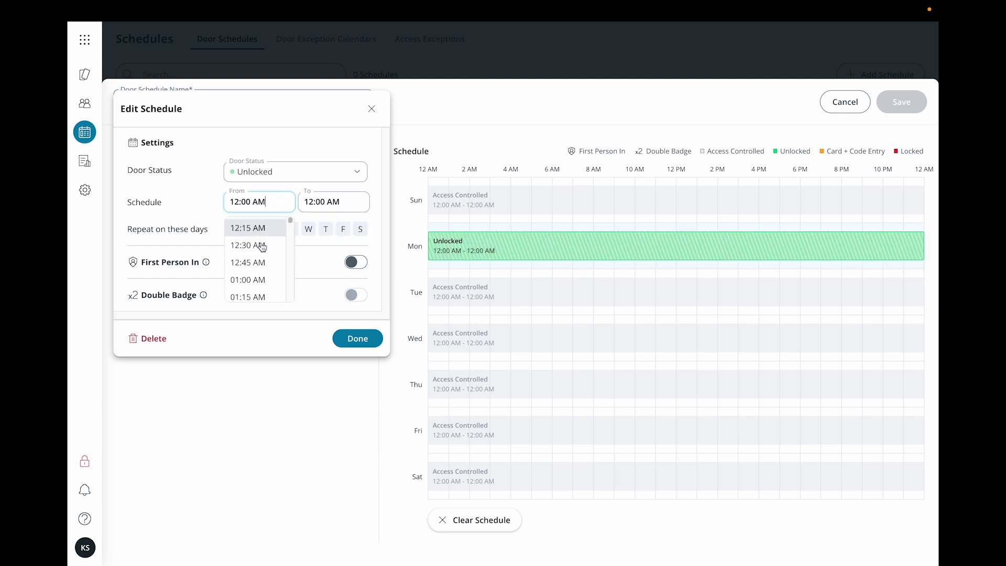
{"action": "scroll", "coordinate": [259, 249], "scroll_direction": "down", "scroll_amount": 5}
{"action": "scroll", "coordinate": [255, 271], "scroll_direction": "down", "scroll_amount": 3}
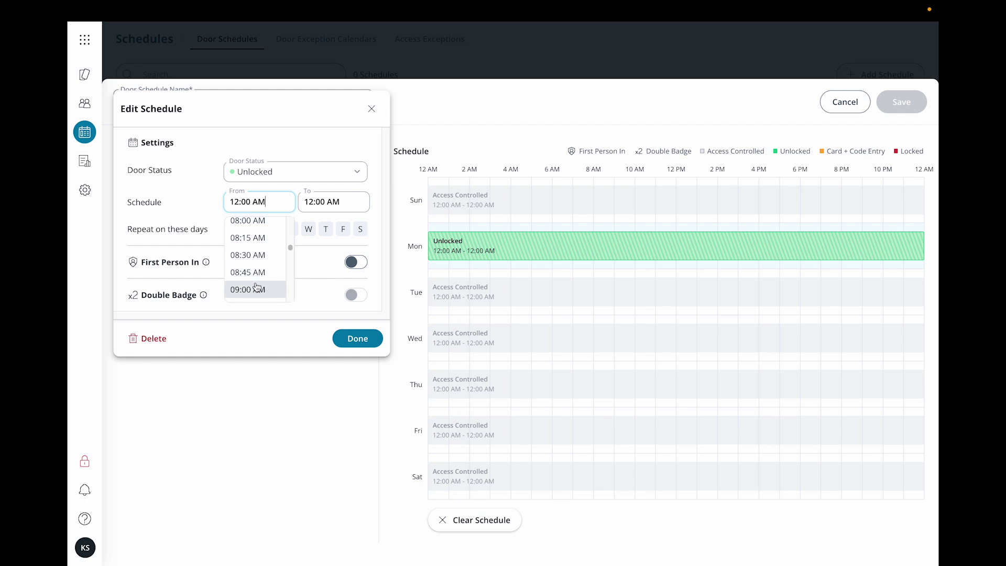
{"action": "left_click", "coordinate": [251, 296]}
{"action": "left_click", "coordinate": [334, 201]}
{"action": "scroll", "coordinate": [335, 236], "scroll_direction": "up", "scroll_amount": 10}
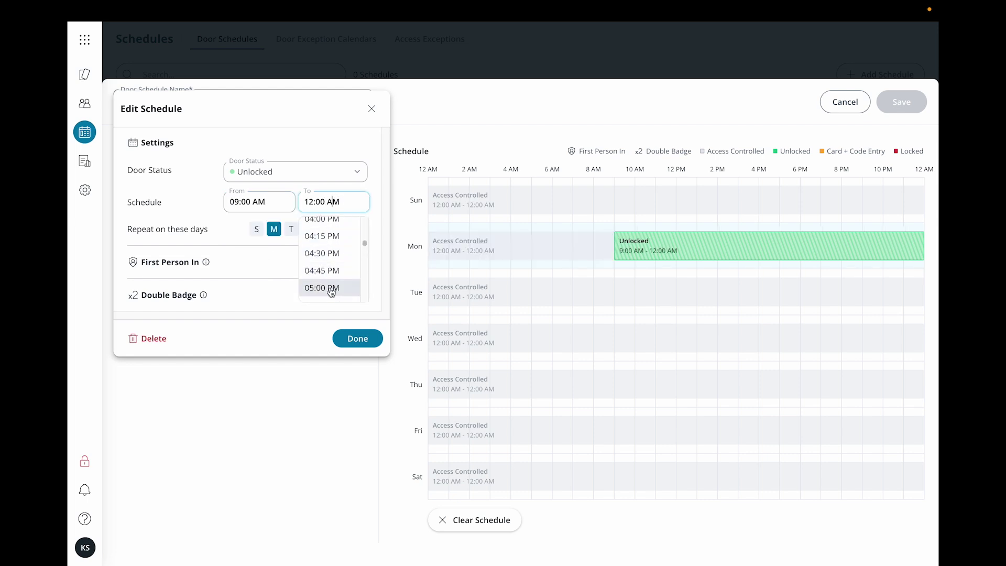
{"action": "left_click", "coordinate": [331, 288]}
Repeat the unlocked block on Tuesday, Wednesday, Thursday and Friday
{"action": "left_click", "coordinate": [293, 234]}
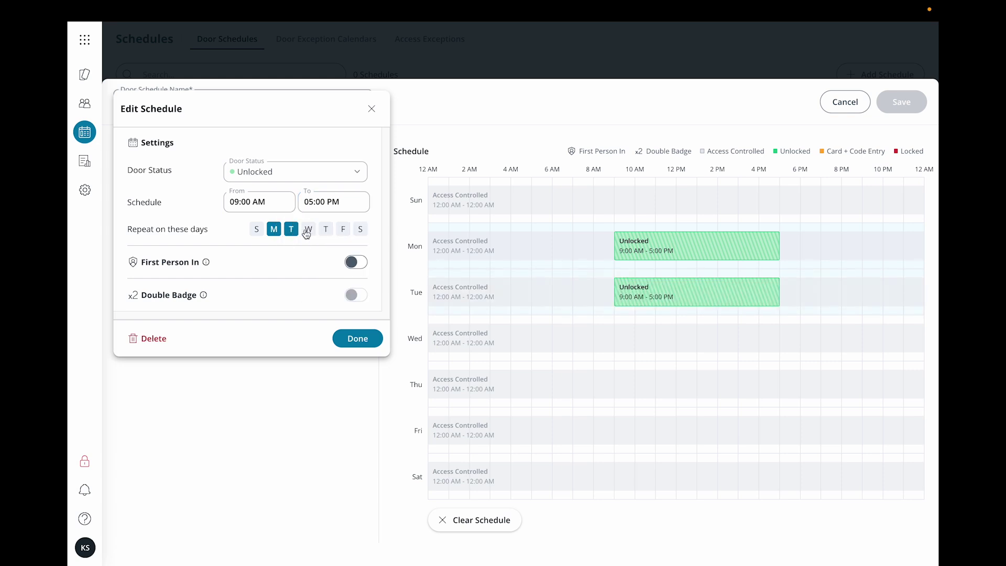
{"action": "left_click", "coordinate": [309, 230]}
{"action": "left_click", "coordinate": [325, 230]}
{"action": "left_click", "coordinate": [342, 231]}
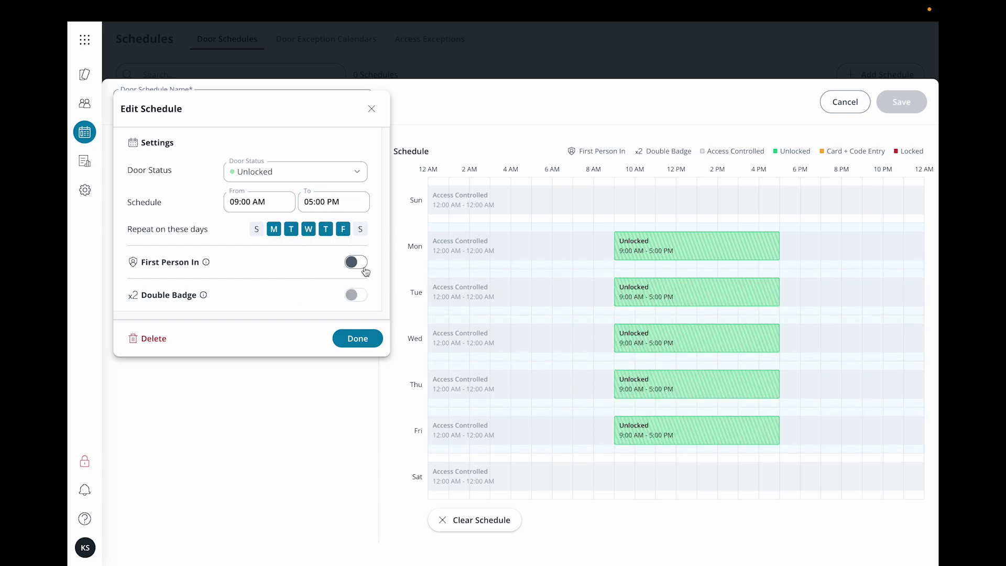
{"action": "left_click", "coordinate": [363, 264]}
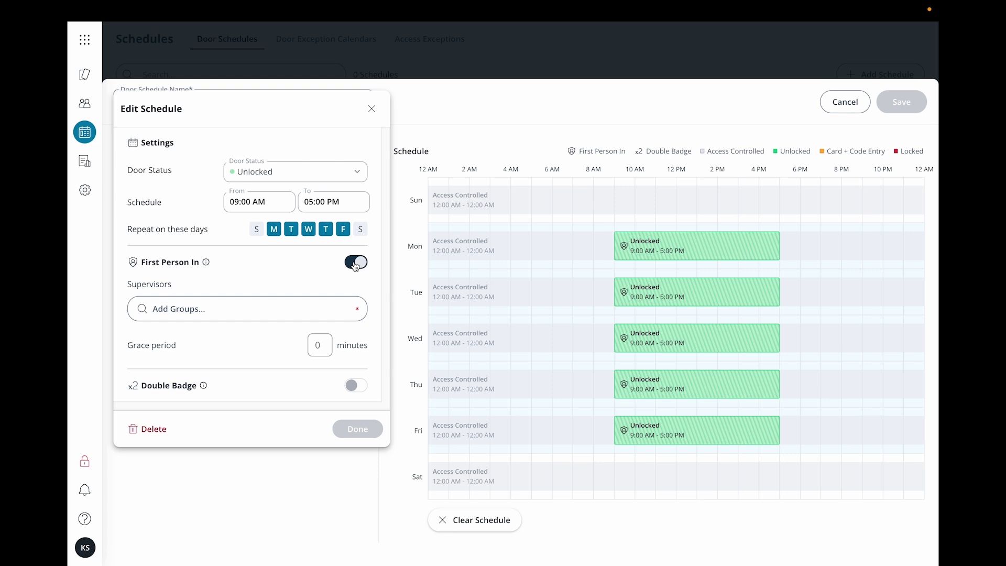
{"action": "left_click", "coordinate": [356, 263]}
{"action": "mouse_move", "coordinate": [360, 306]}
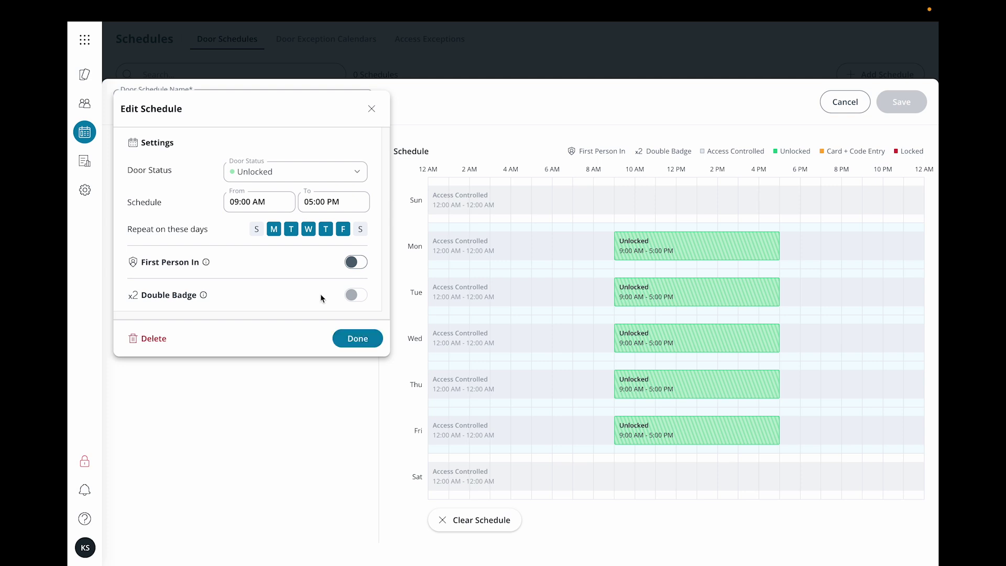
Save Demo Schedule and view the AC12 · DK22 Door's schedule calendar
{"action": "left_click", "coordinate": [357, 341]}
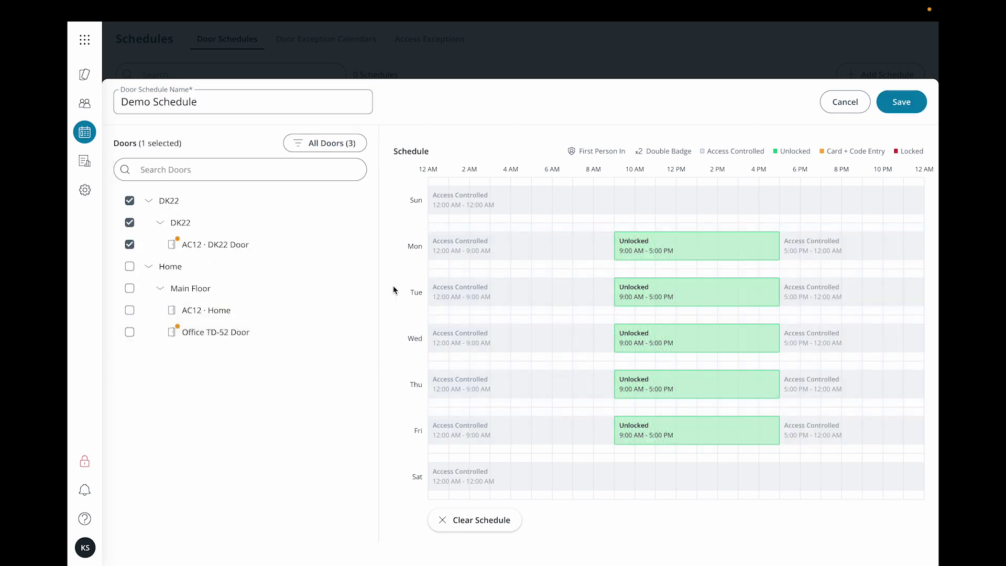
{"action": "left_click", "coordinate": [909, 105]}
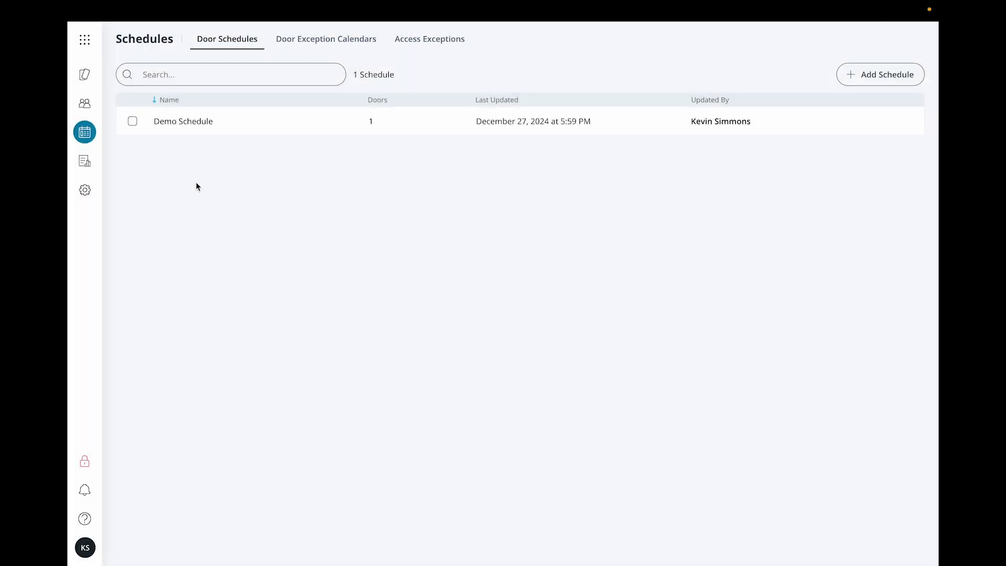
{"action": "left_click", "coordinate": [87, 77]}
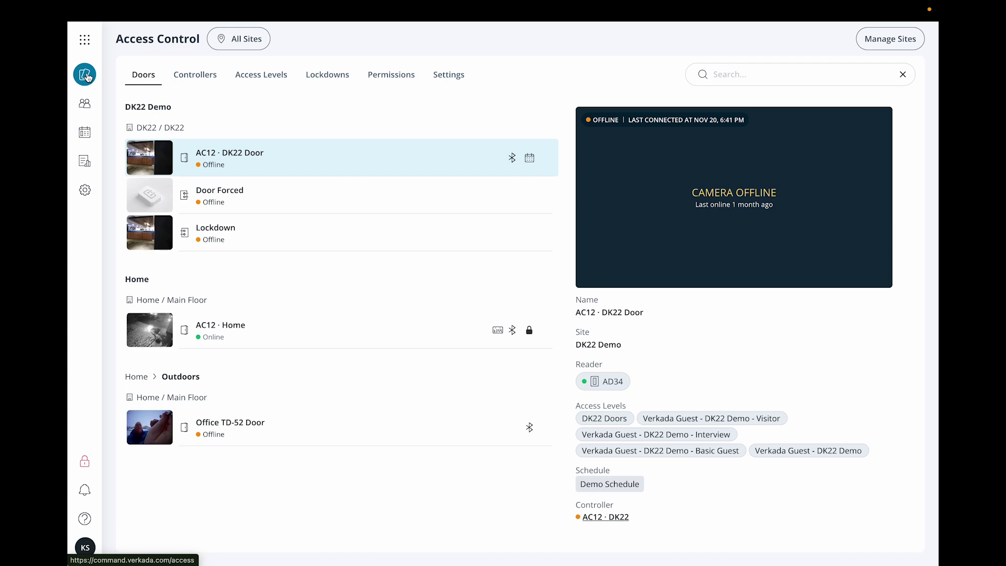
{"action": "left_click", "coordinate": [281, 153]}
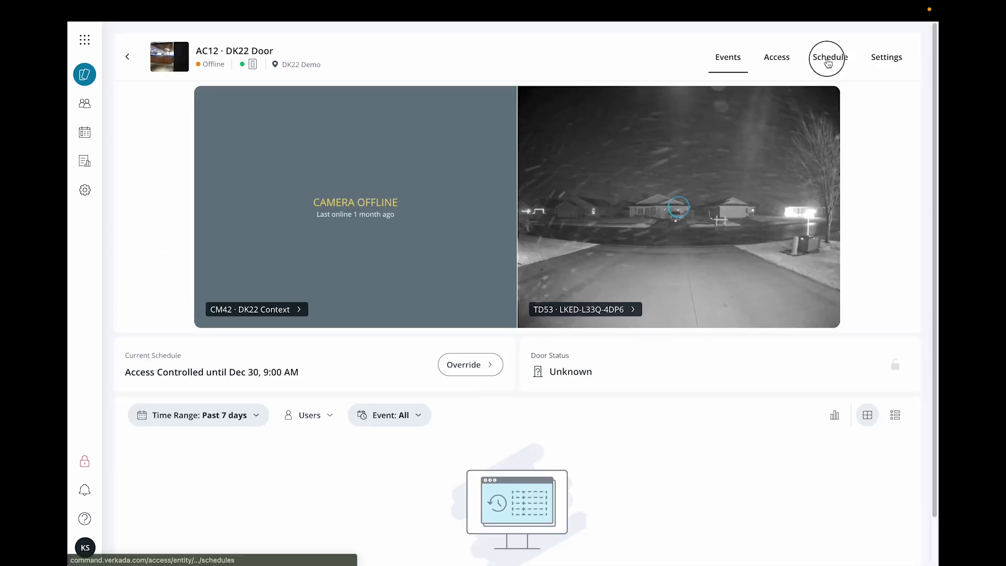
{"action": "left_click", "coordinate": [830, 58]}
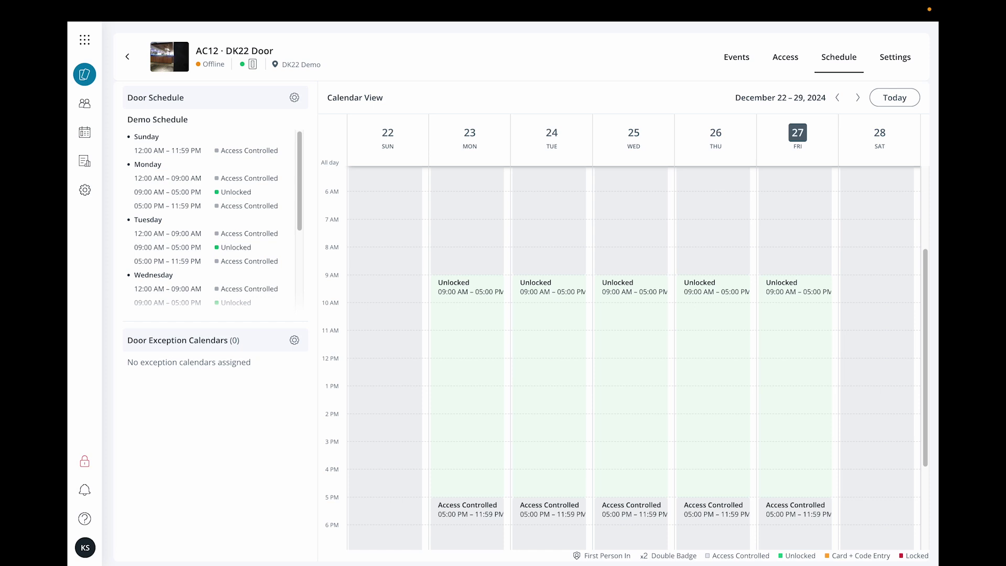
Create a new door exception calendar named 'Event Exception'
{"action": "left_click", "coordinate": [85, 138]}
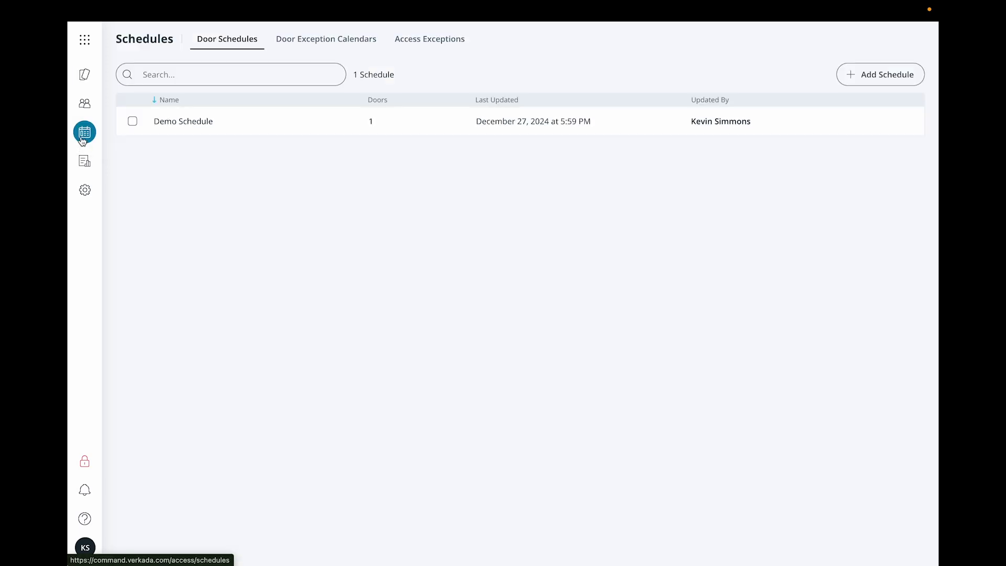
{"action": "left_click", "coordinate": [323, 42]}
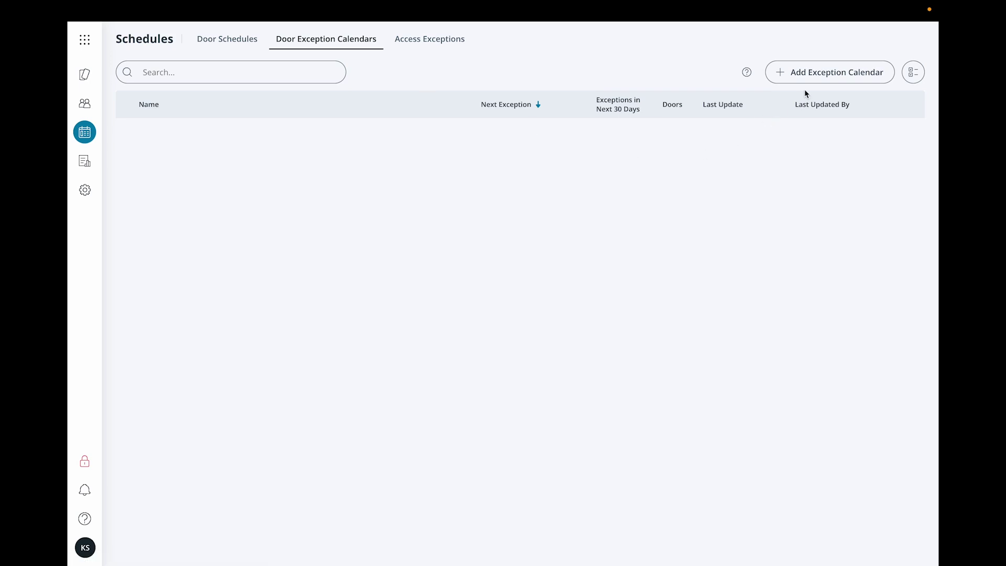
{"action": "left_click", "coordinate": [810, 73]}
{"action": "left_click", "coordinate": [369, 39]}
{"action": "type", "text": "Event Exception"}
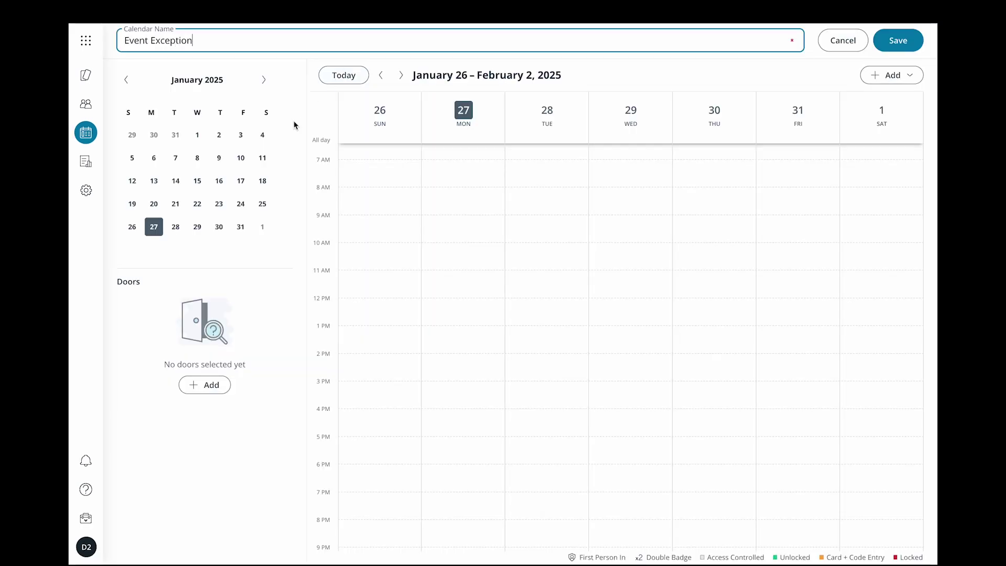
Assign door AC12 to the Event Exception calendar
{"action": "left_click", "coordinate": [206, 384]}
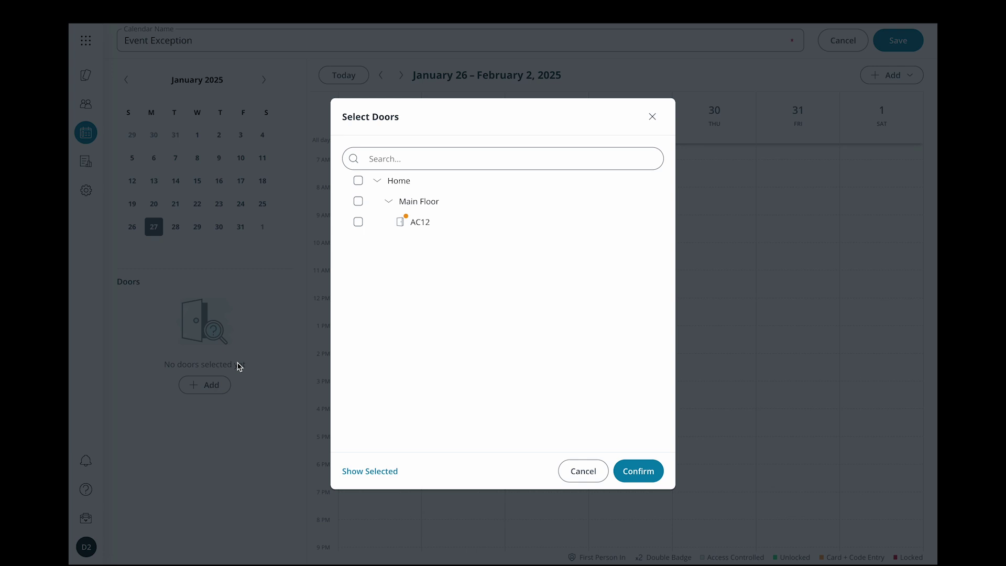
{"action": "left_click", "coordinate": [358, 221]}
{"action": "left_click", "coordinate": [638, 470]}
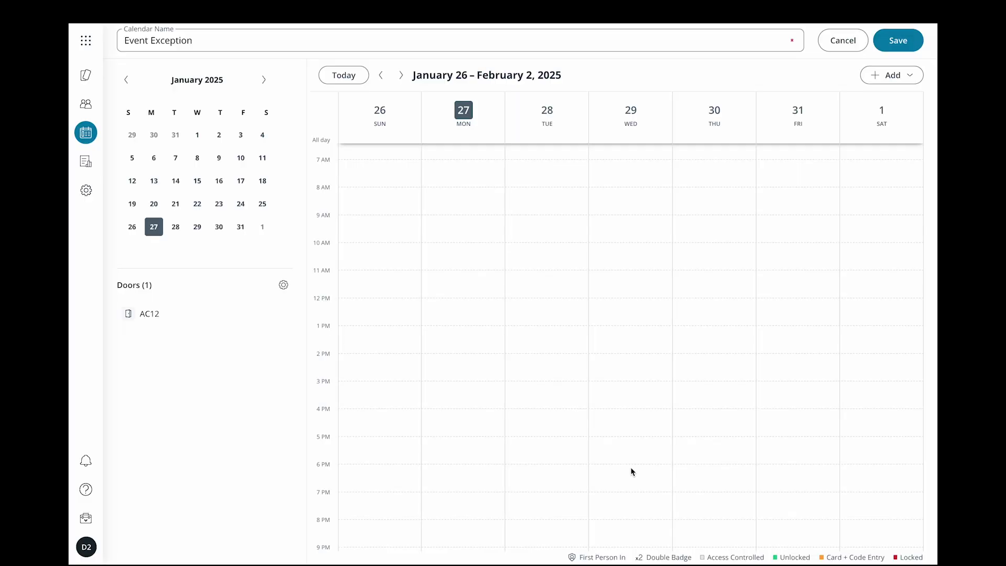
Add an Unlocked exception on Monday, January 27, 09:15–10:45 AM, then select door AC12
{"action": "left_click_drag", "start_coordinate": [476, 231], "coordinate": [476, 276]}
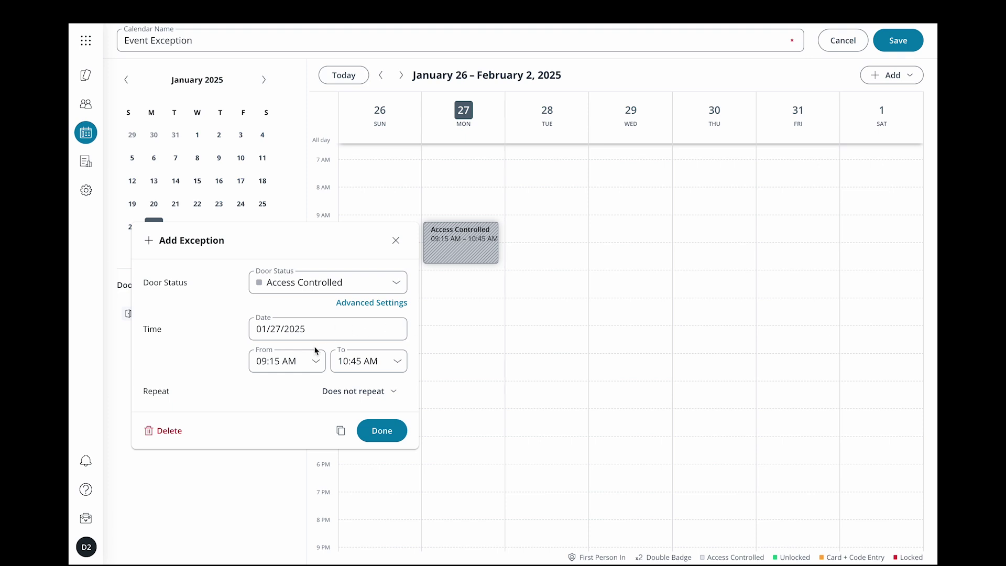
{"action": "left_click", "coordinate": [322, 285]}
{"action": "left_click", "coordinate": [309, 353]}
{"action": "left_click", "coordinate": [379, 433]}
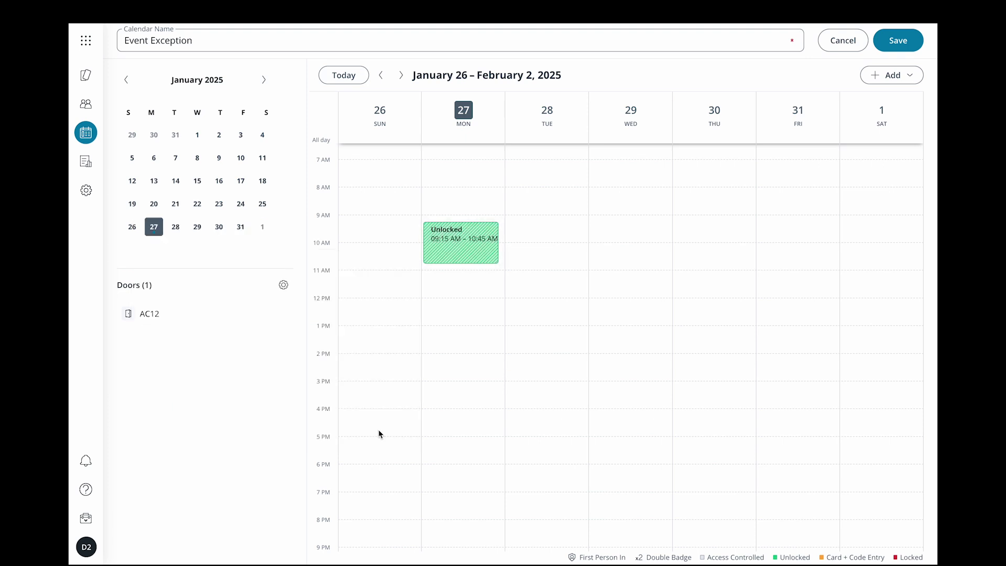
{"action": "left_click", "coordinate": [254, 313]}
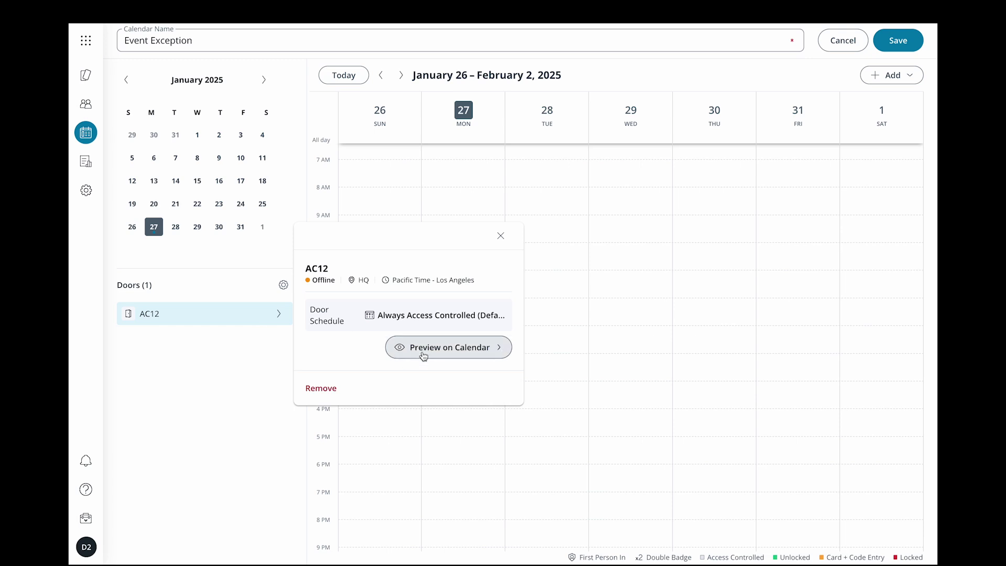
Preview AC12's calendar with the Monday exception and save Event Exception
{"action": "left_click", "coordinate": [399, 348]}
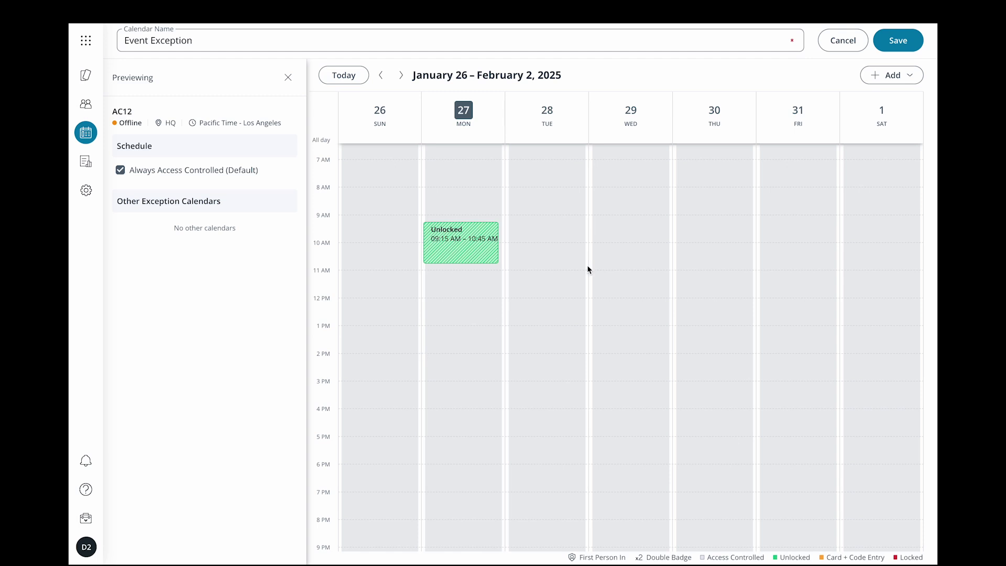
{"action": "left_click", "coordinate": [897, 49]}
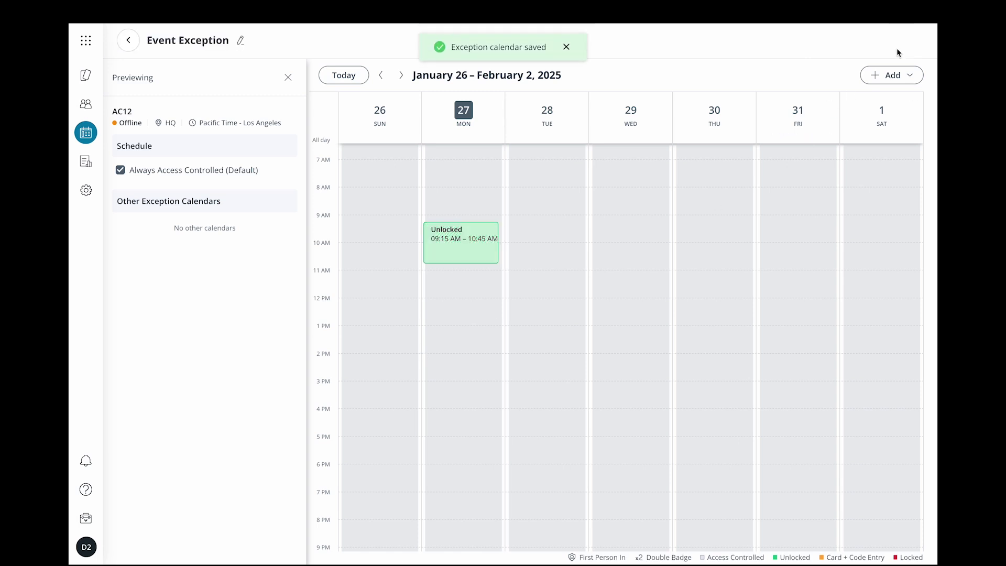